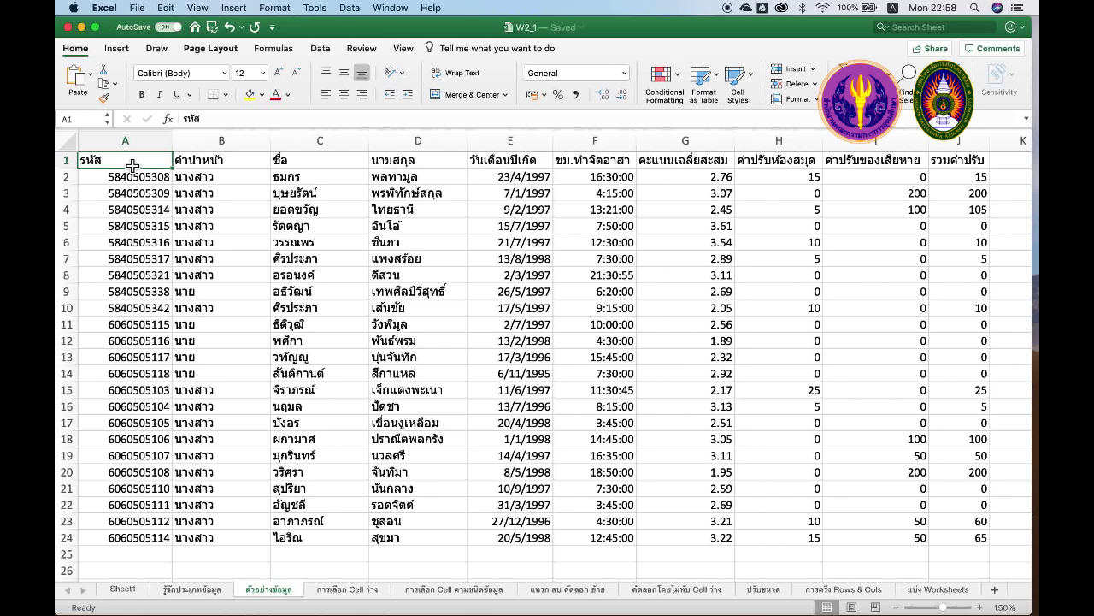
- Select header row 1, then column A, then columns B through D together
left_click(74, 165)
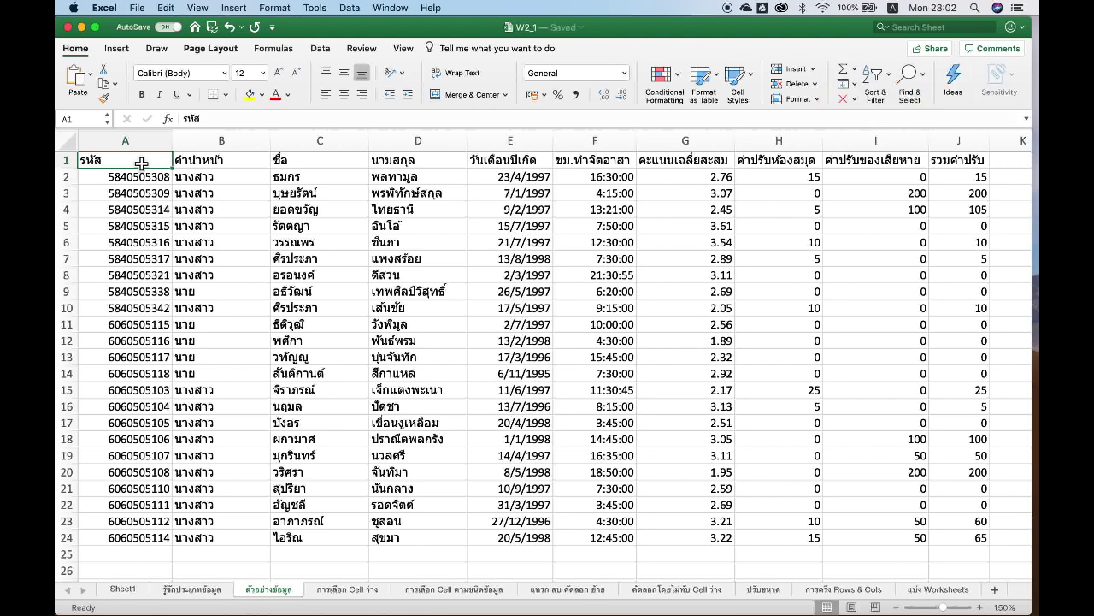
left_click(141, 141)
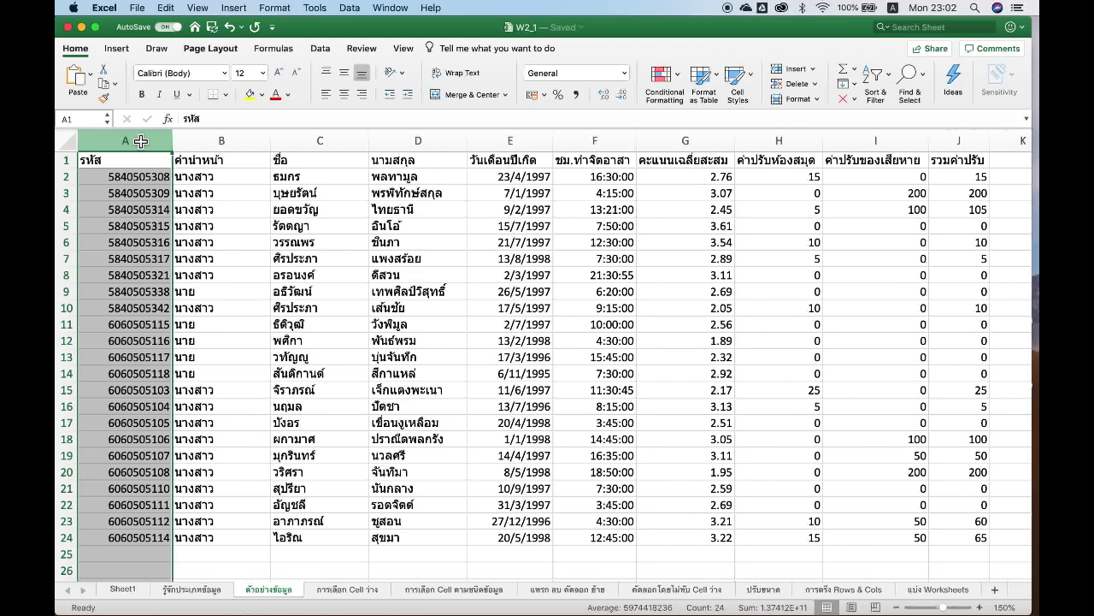
left_click(210, 144)
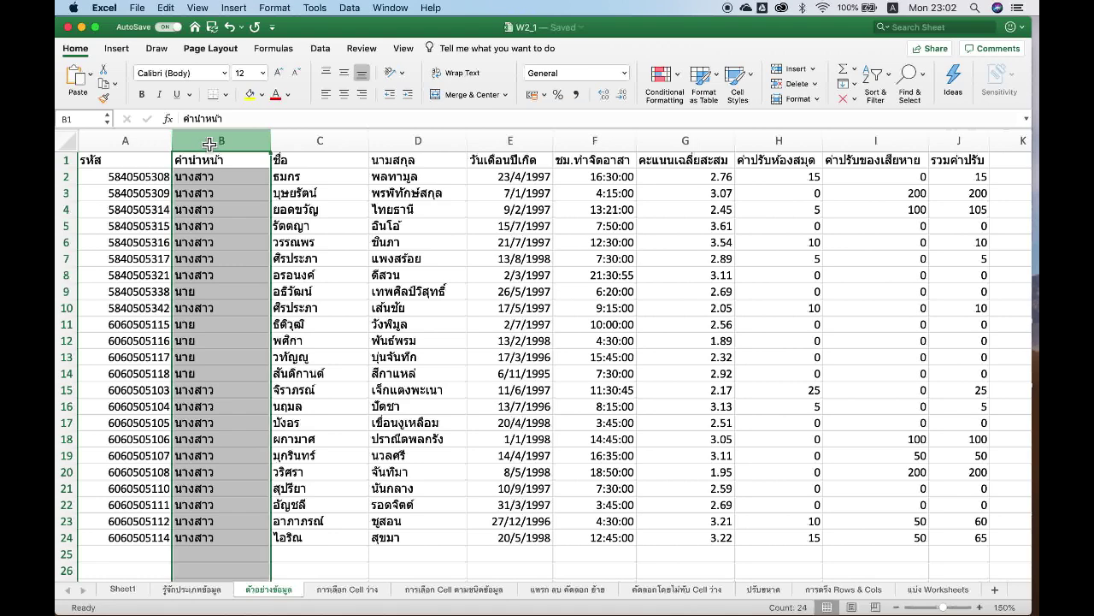
left_click(306, 143, "super")
left_click(406, 140, "super")
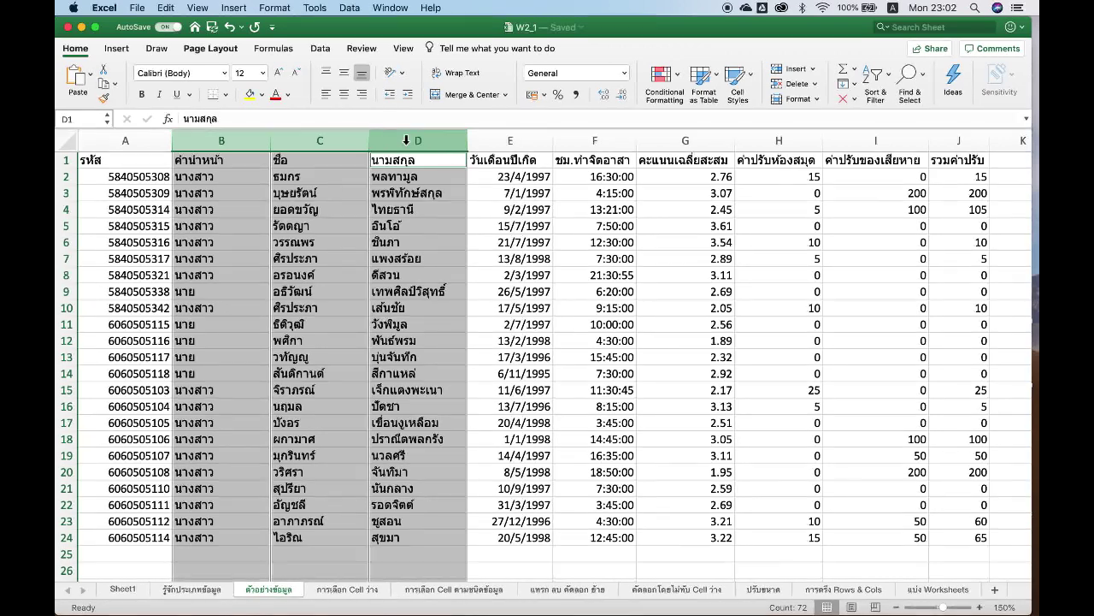
- Select columns E through J in turn, ending on cell J2 with formula =H2+I2
left_click(498, 142)
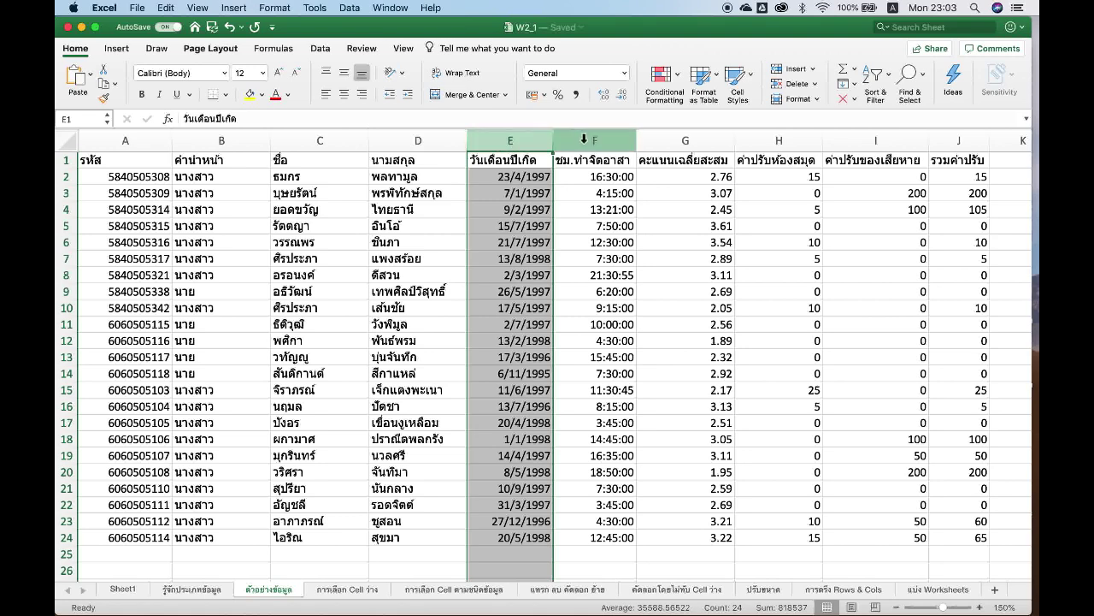
left_click(587, 140)
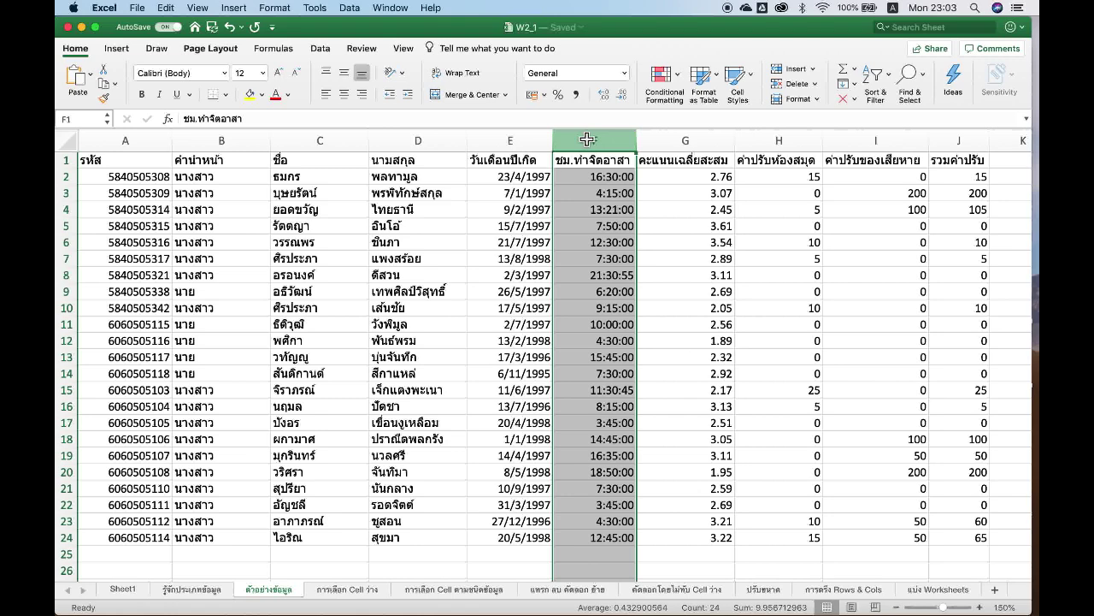
left_click(678, 144)
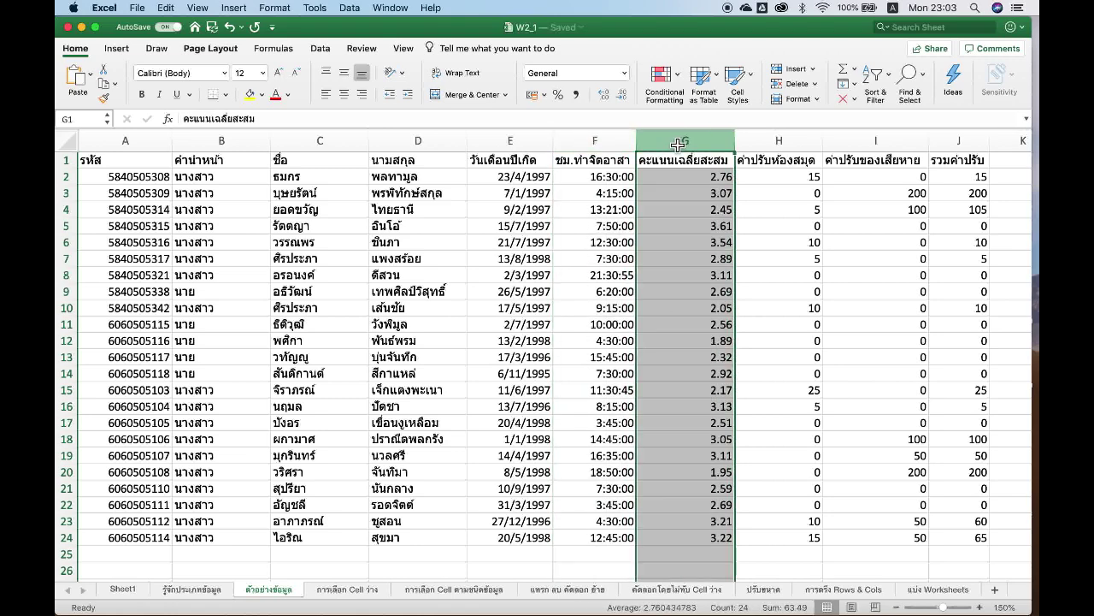
left_click(780, 143)
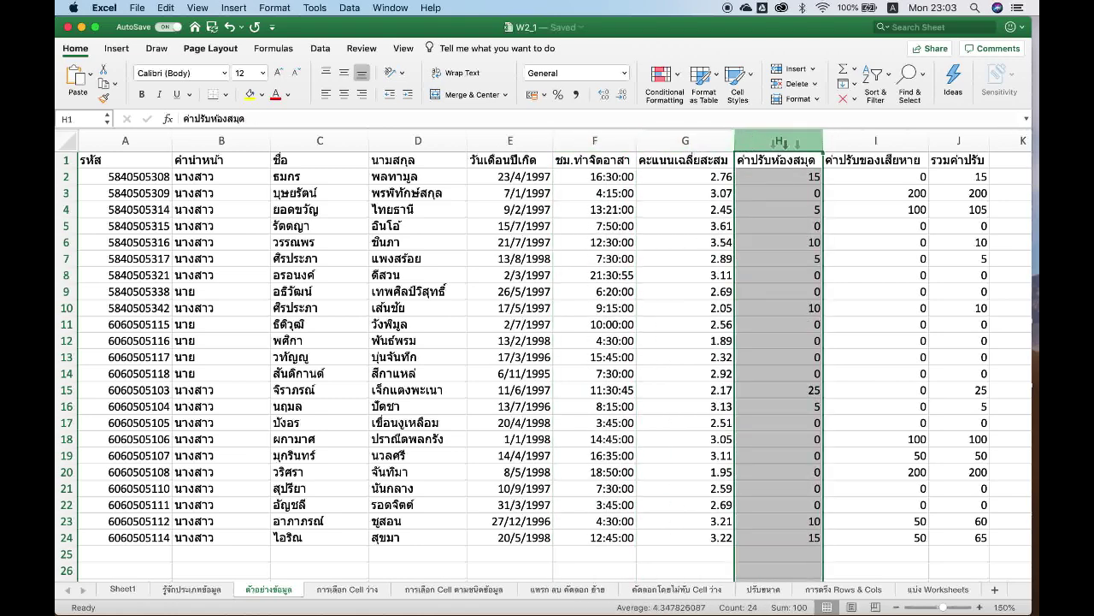
left_click(844, 144)
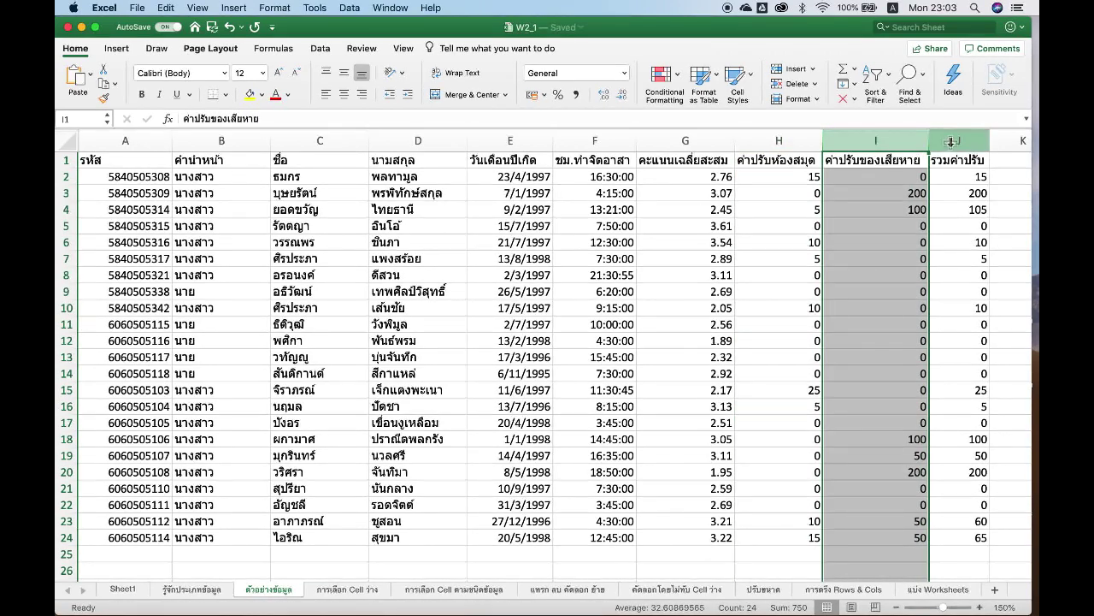
left_click(951, 143)
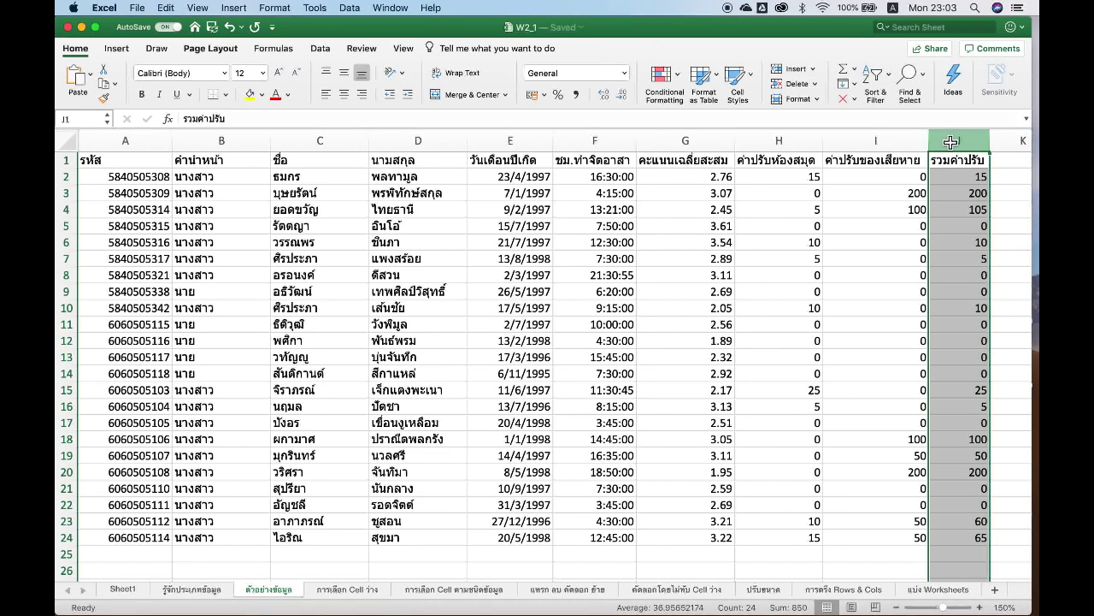
left_click(956, 184)
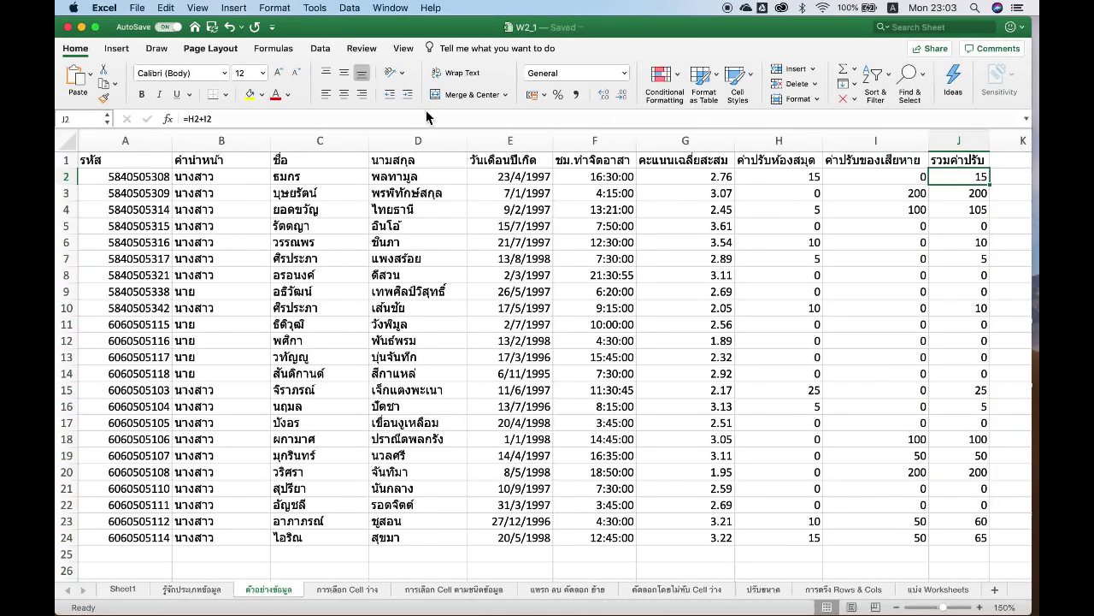
left_click(226, 118)
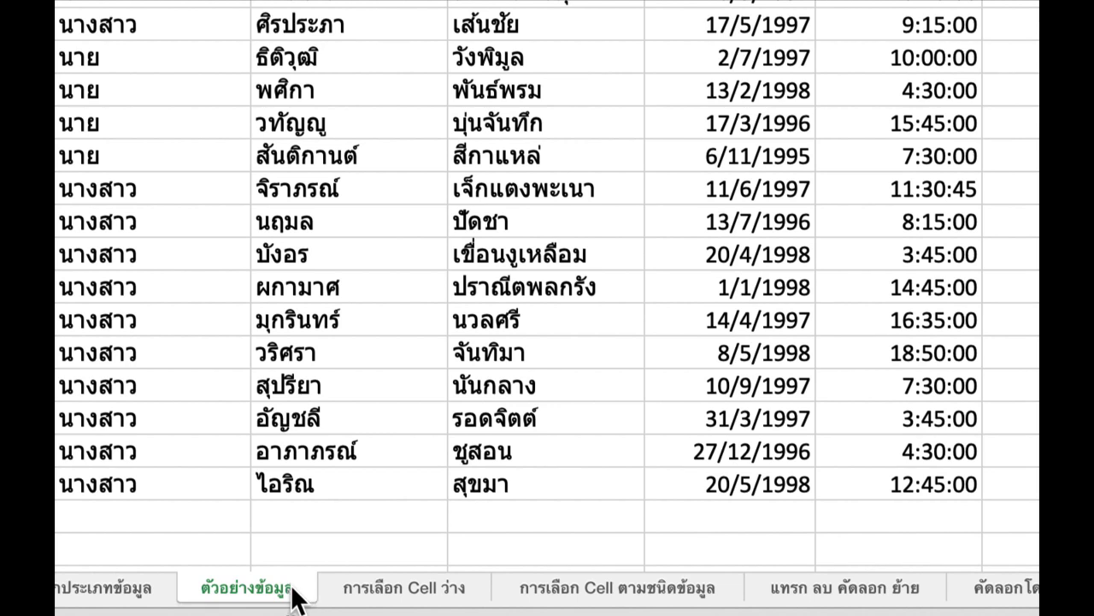
- Bring up the Move or Copy options for the current sheet tab
right_click(292, 585)
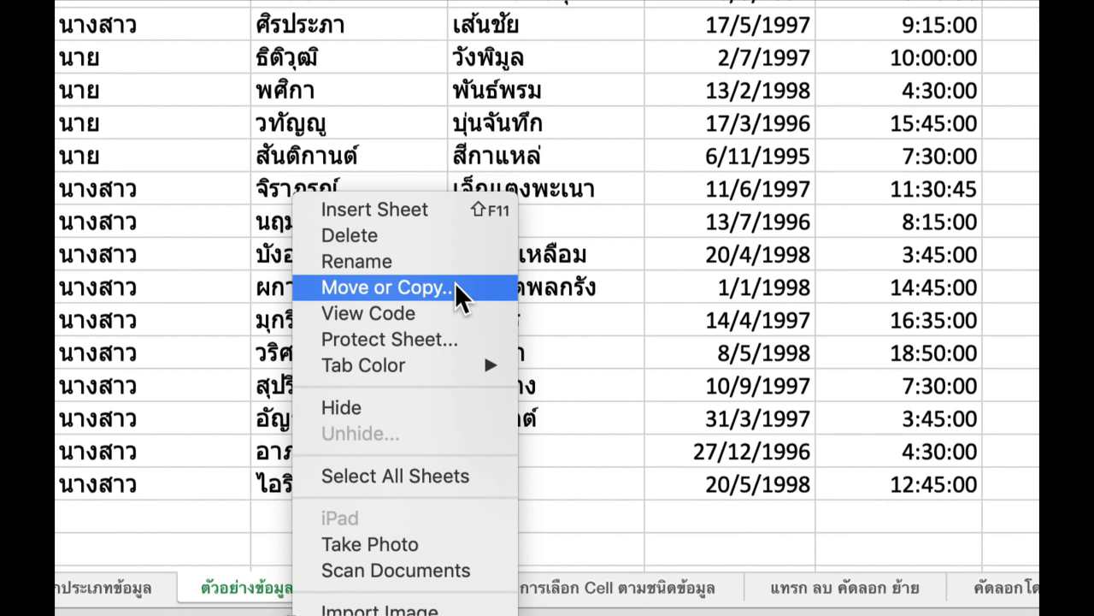
left_click(455, 287)
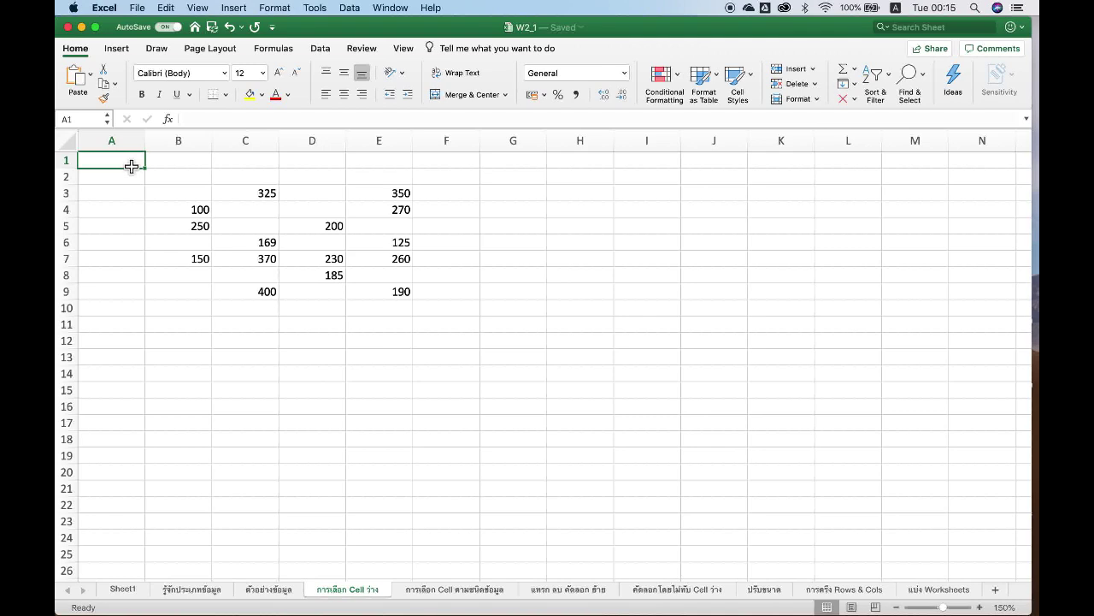
- Try selecting A1:A6 plus C1:C2, the whole sheet, cell A1, then row 1
left_click_drag(131, 166, 129, 243)
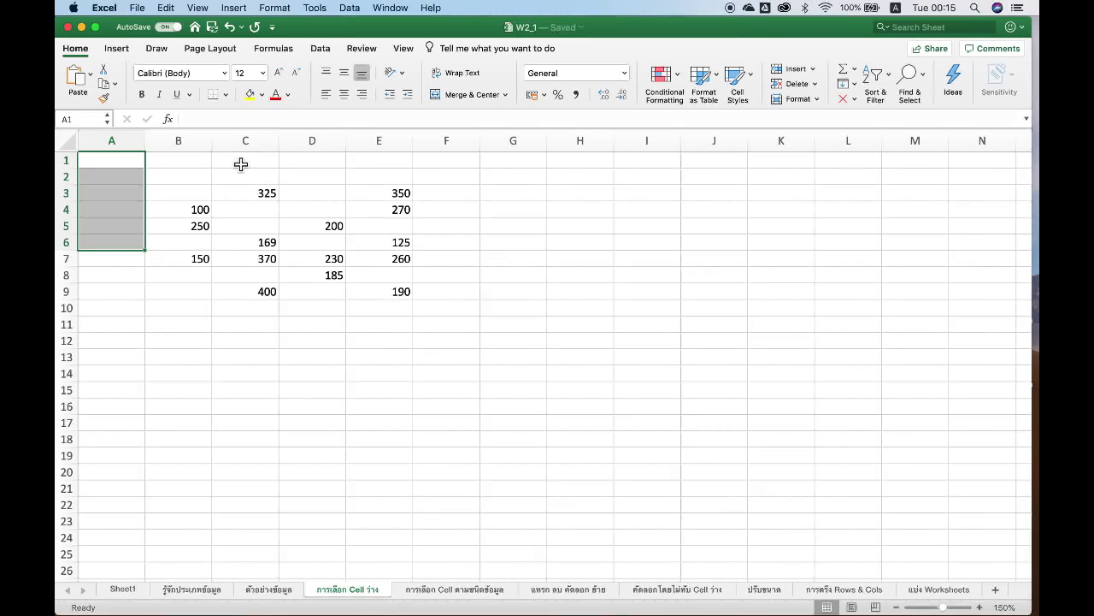
left_click_drag(231, 164, 246, 245)
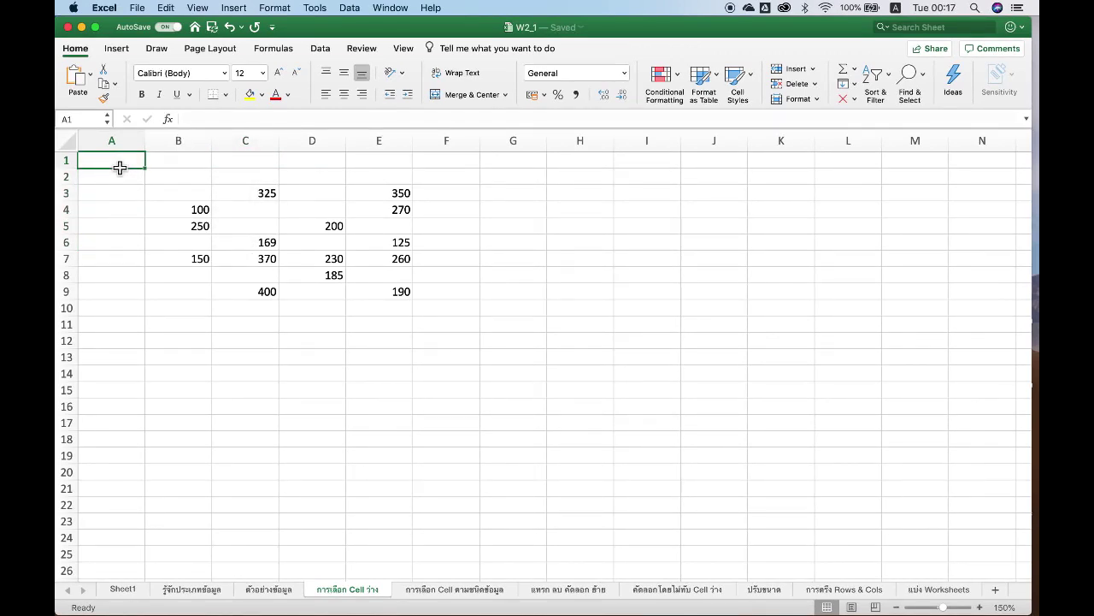
key("super+a")
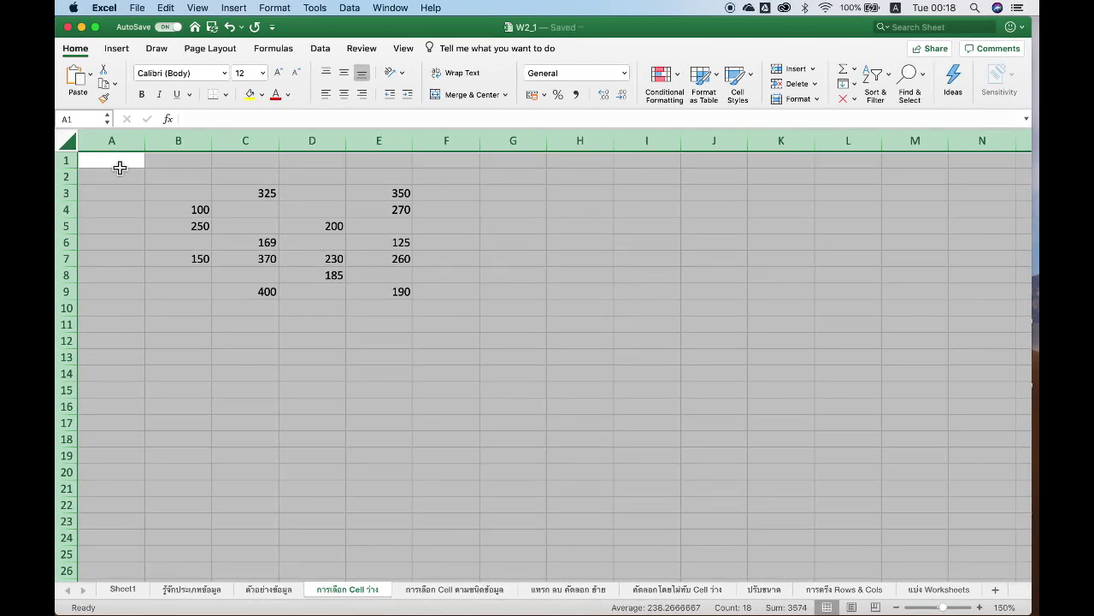
left_click(120, 167)
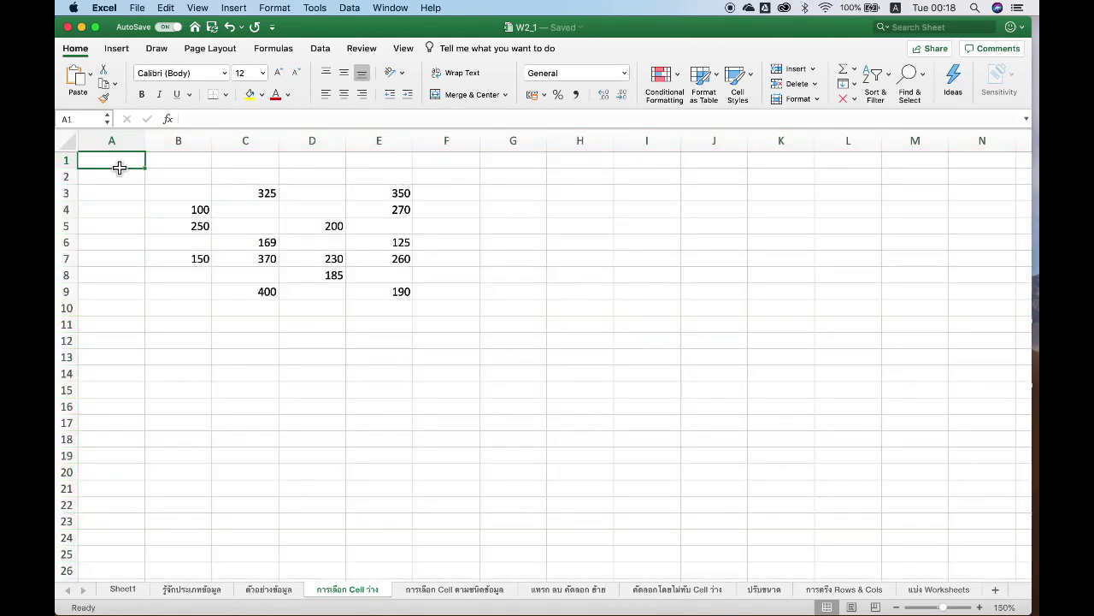
left_click(74, 164)
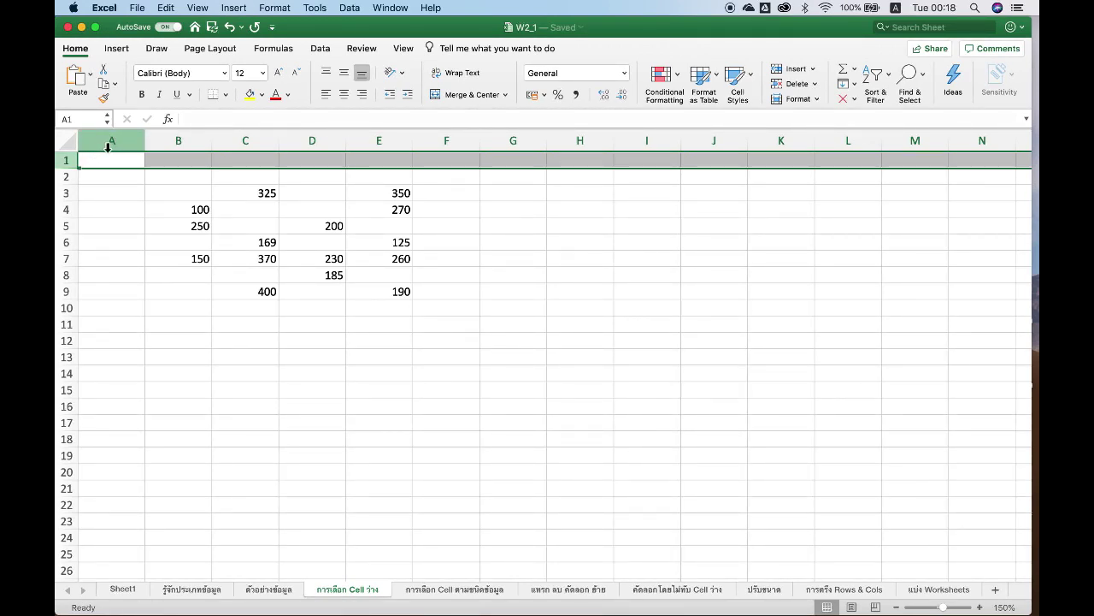
- Select columns A, C and E together, then the data block B3:E9
left_click(108, 143)
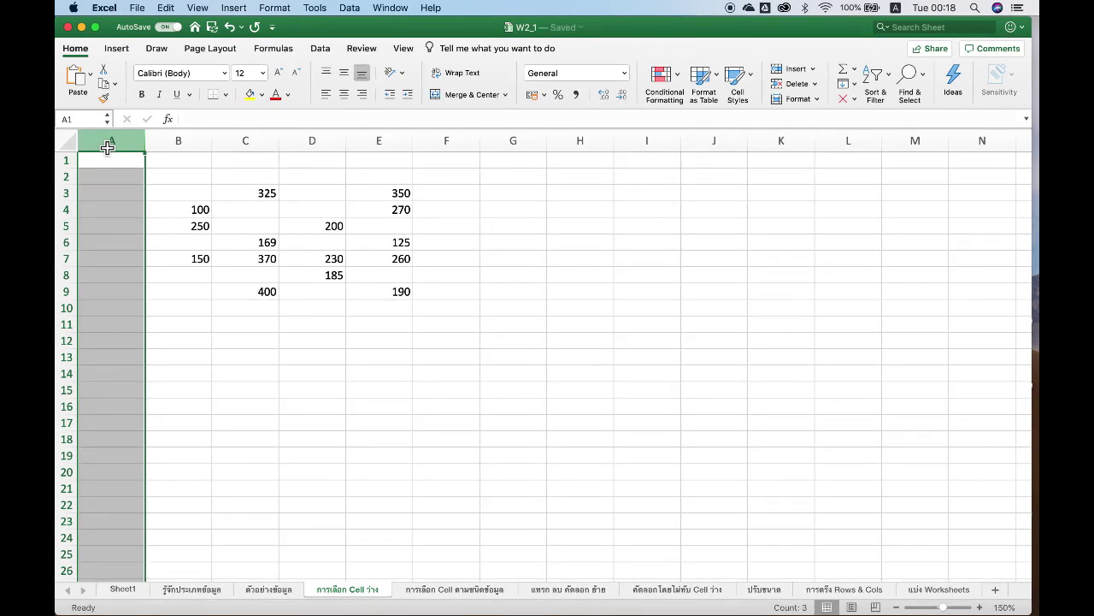
left_click(245, 146, "super")
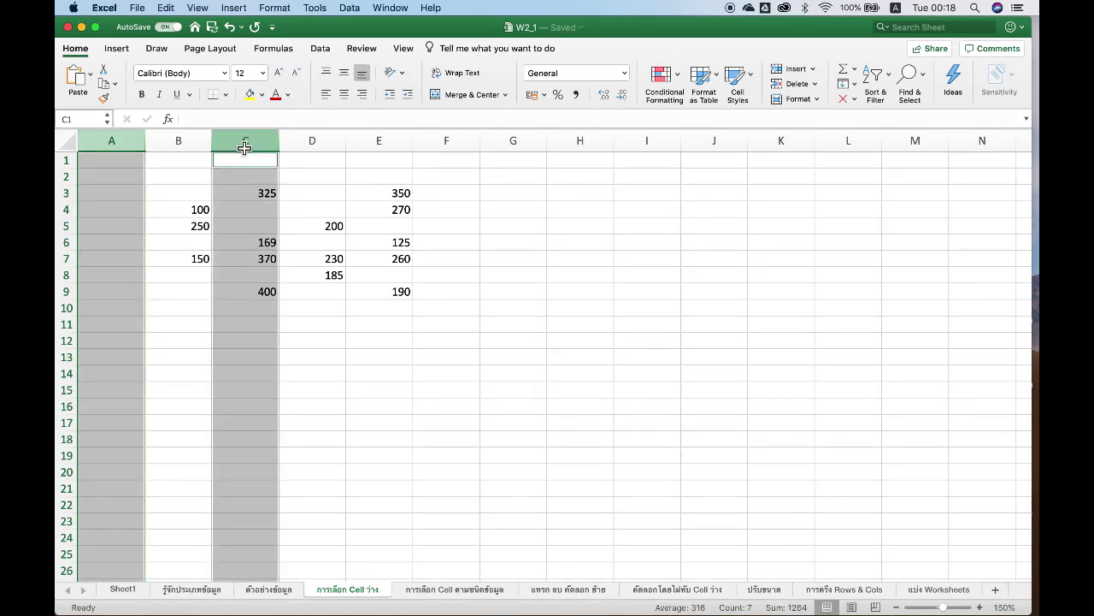
left_click(368, 147, "super")
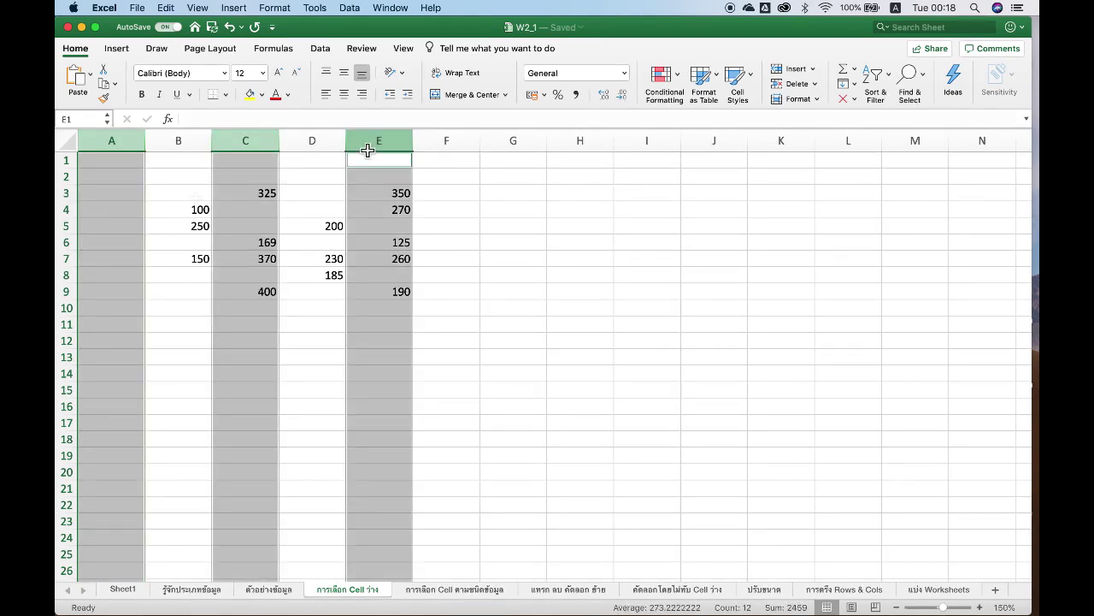
mouse_move(196, 197)
left_mouse_down()
mouse_move(377, 220)
mouse_move(385, 292)
left_mouse_up()
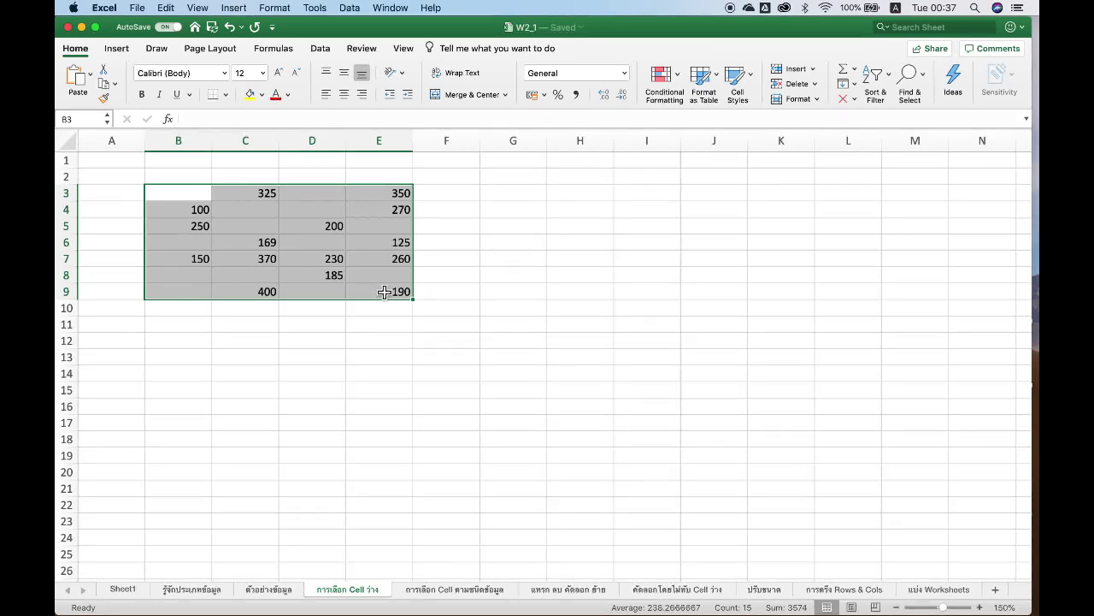
key("ctrl+g")
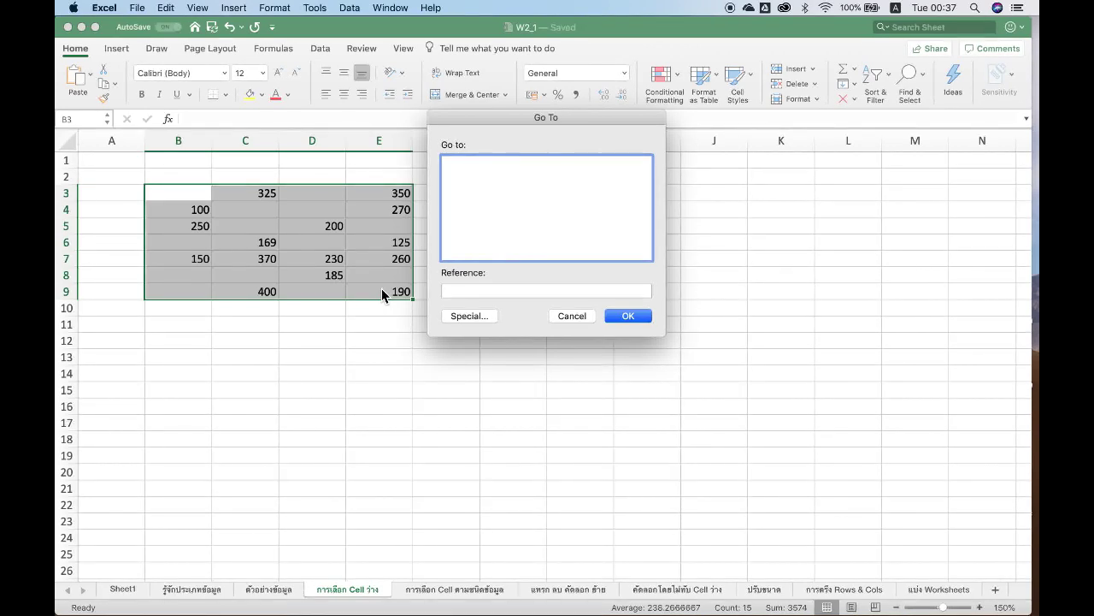
- Use Go To Special with Blanks to select only the empty cells in B3:E9
left_click(467, 317)
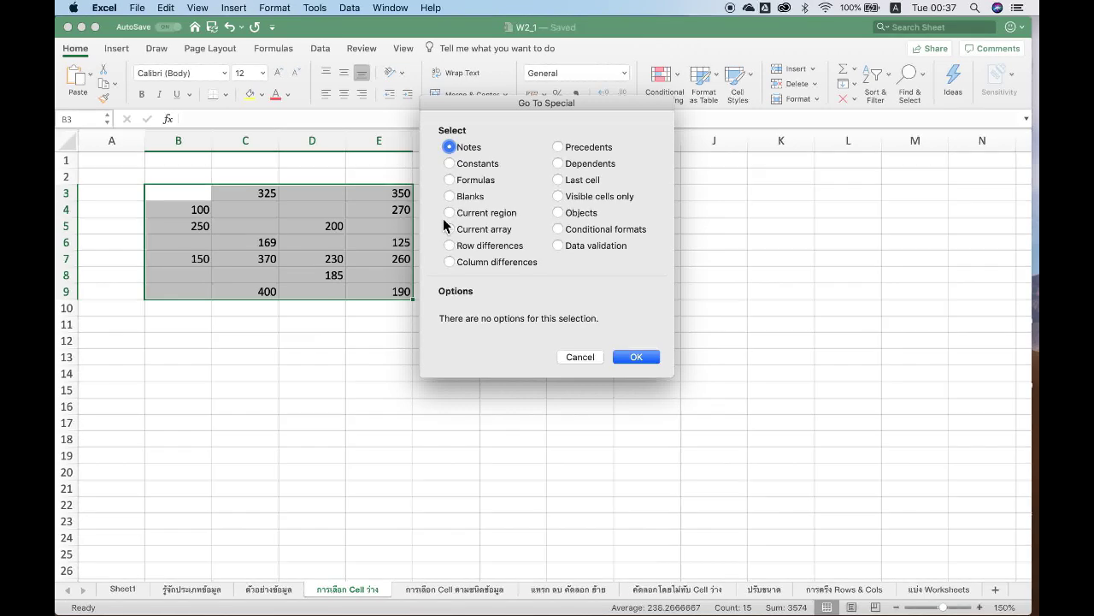
left_click(450, 196)
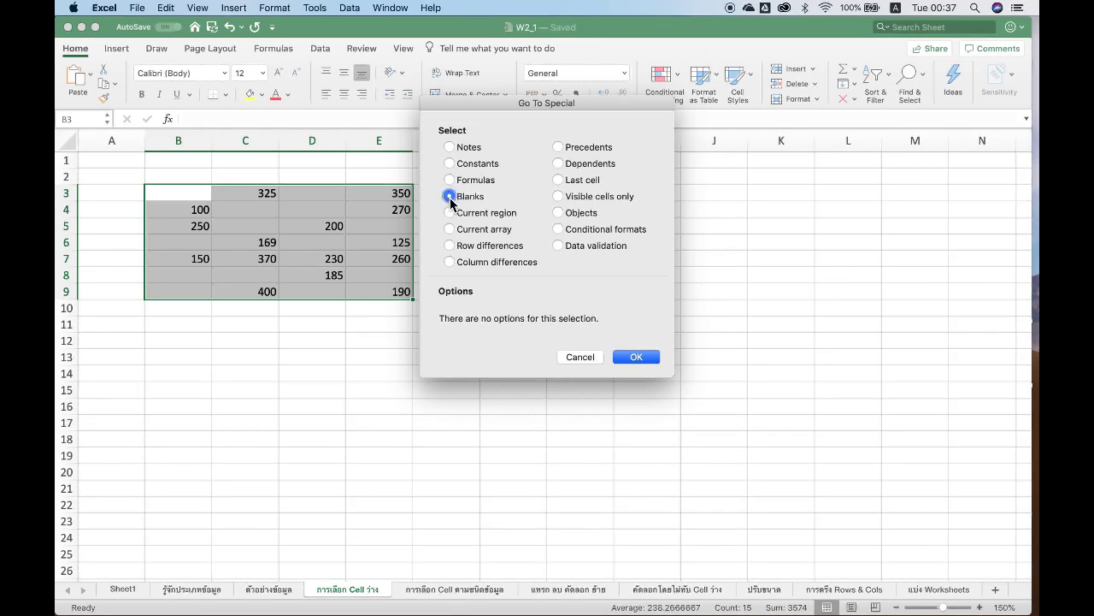
left_click(630, 357)
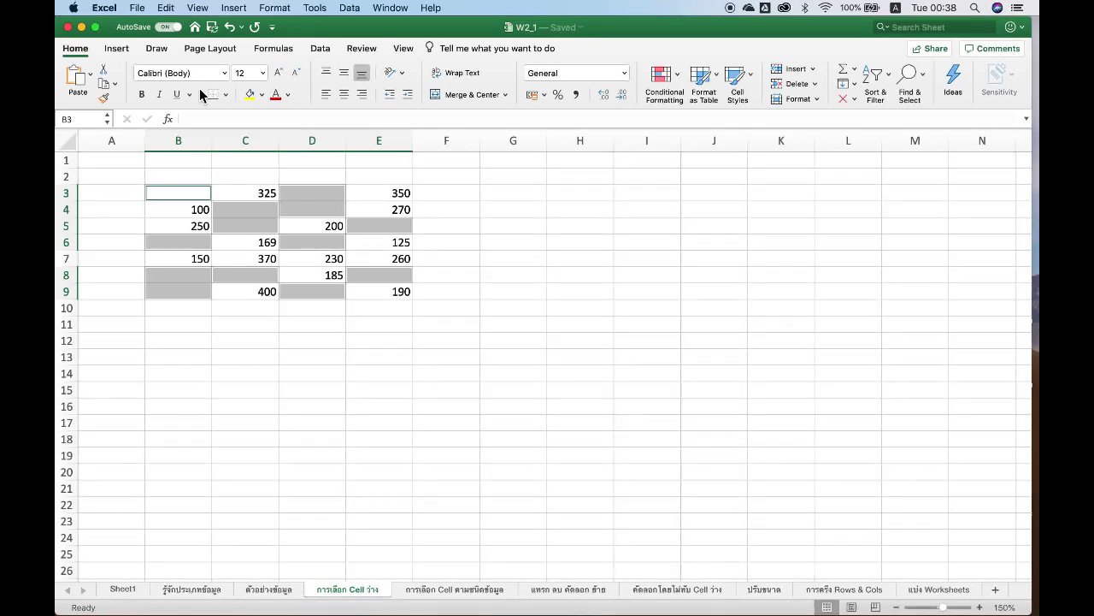
- Type NA and fill it into all selected blank cells at once with Ctrl+Enter
type("NA")
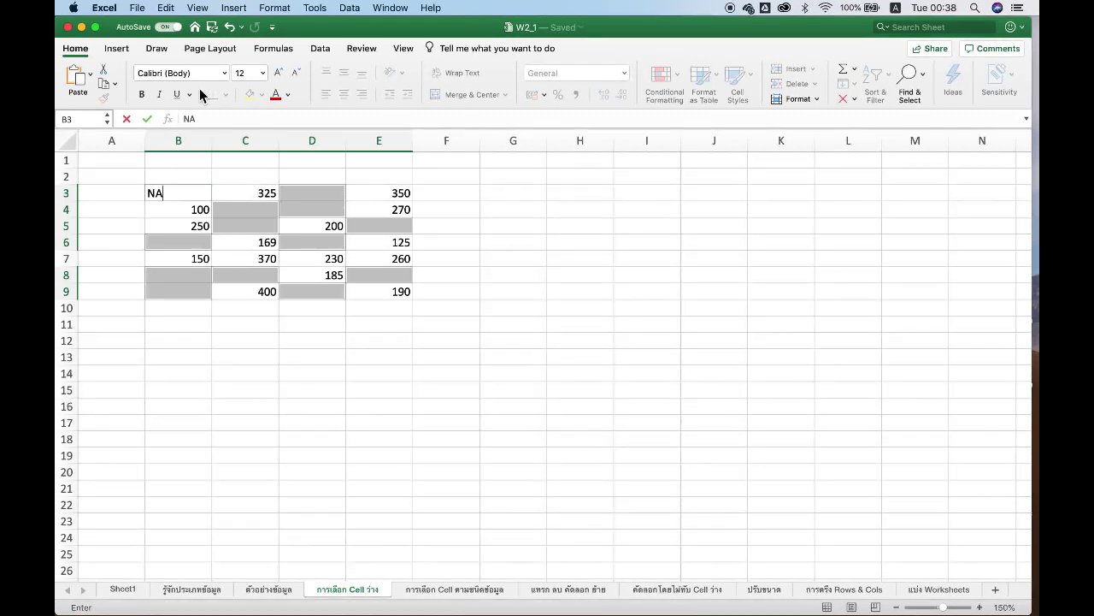
key("Return")
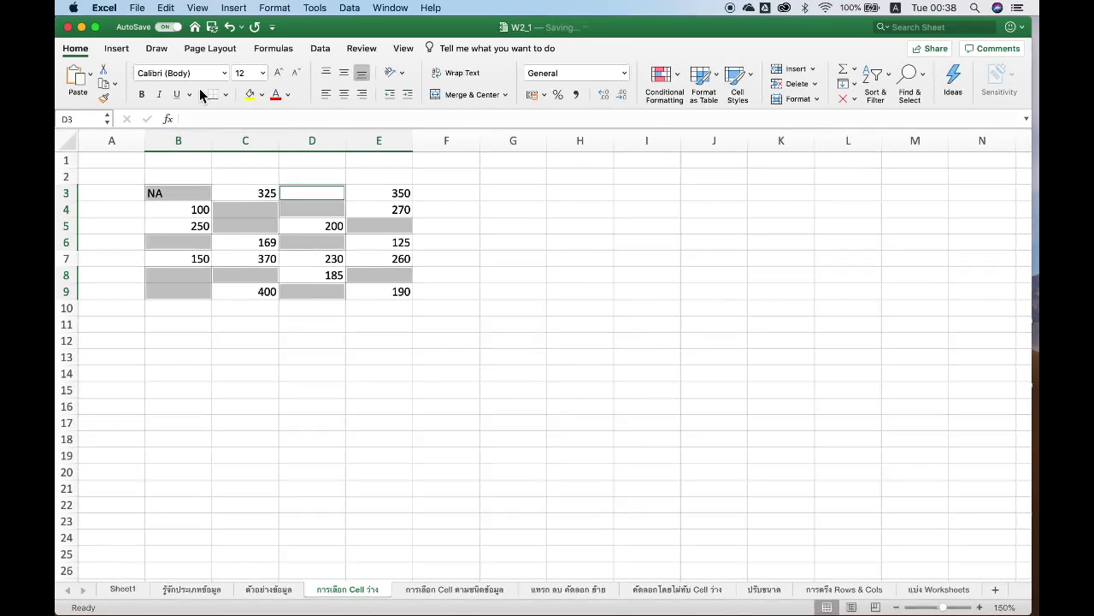
type("NA")
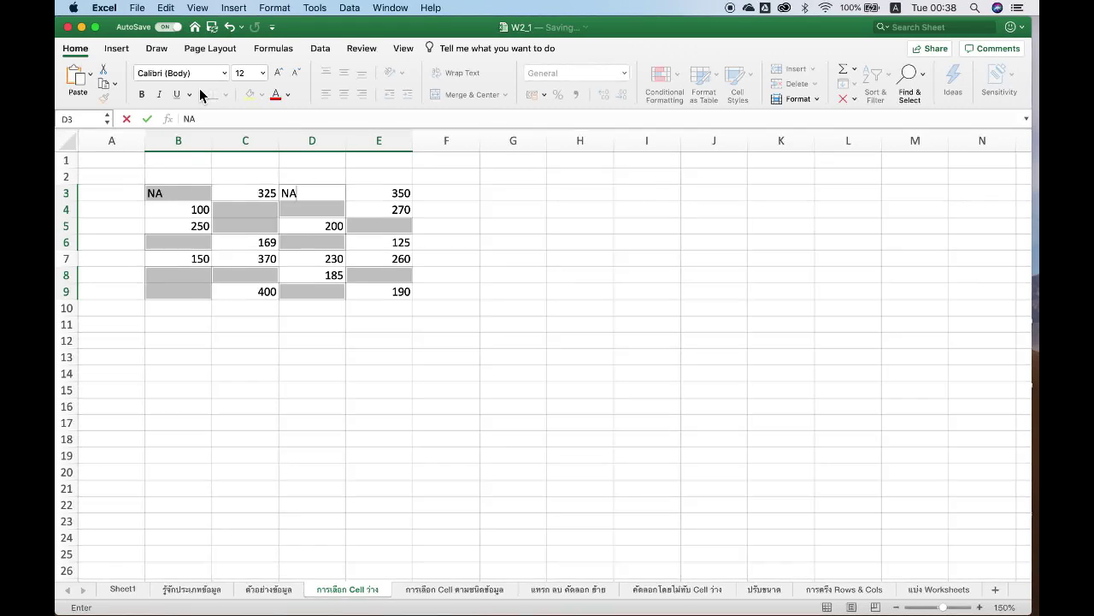
key("ctrl+Return")
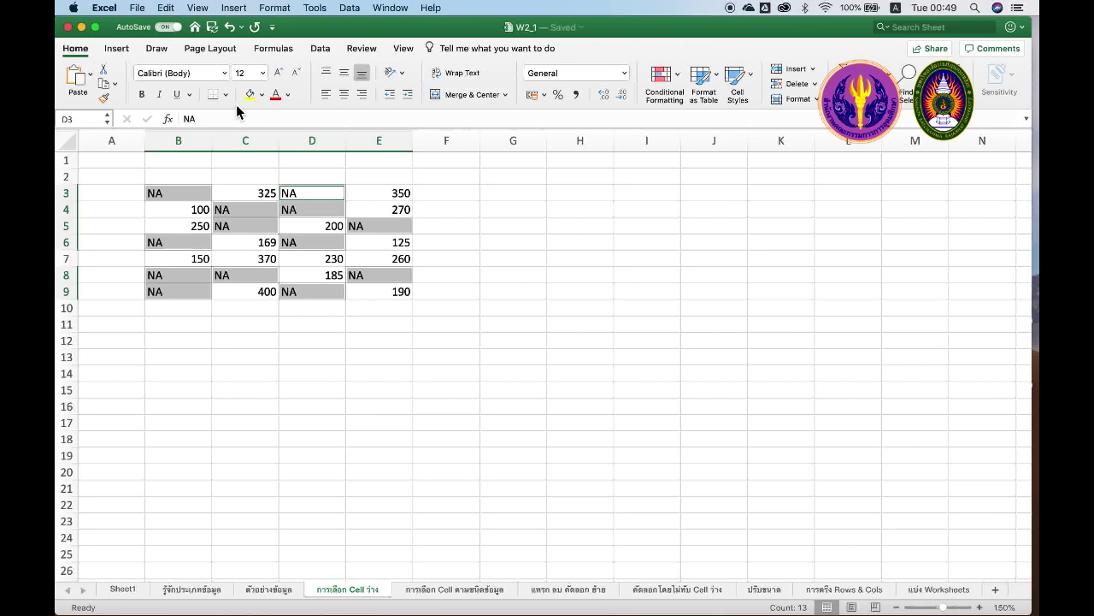
- Switch to the การเลือก Cell ตามชนิดข้อมูล sheet and select the B3:E9 region with Ctrl+A
left_click(441, 590)
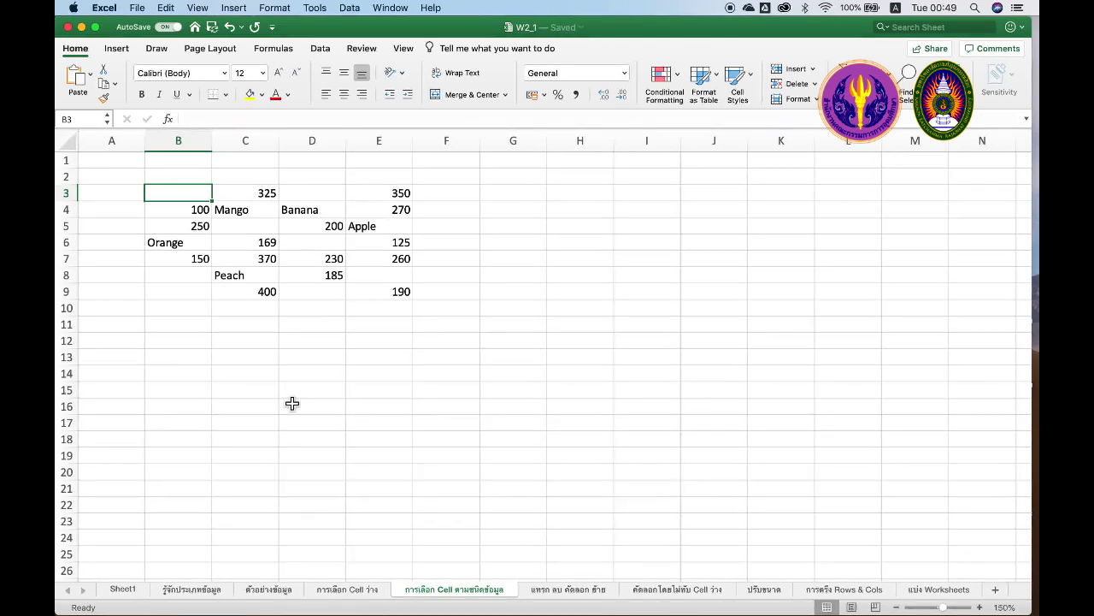
key("super+a")
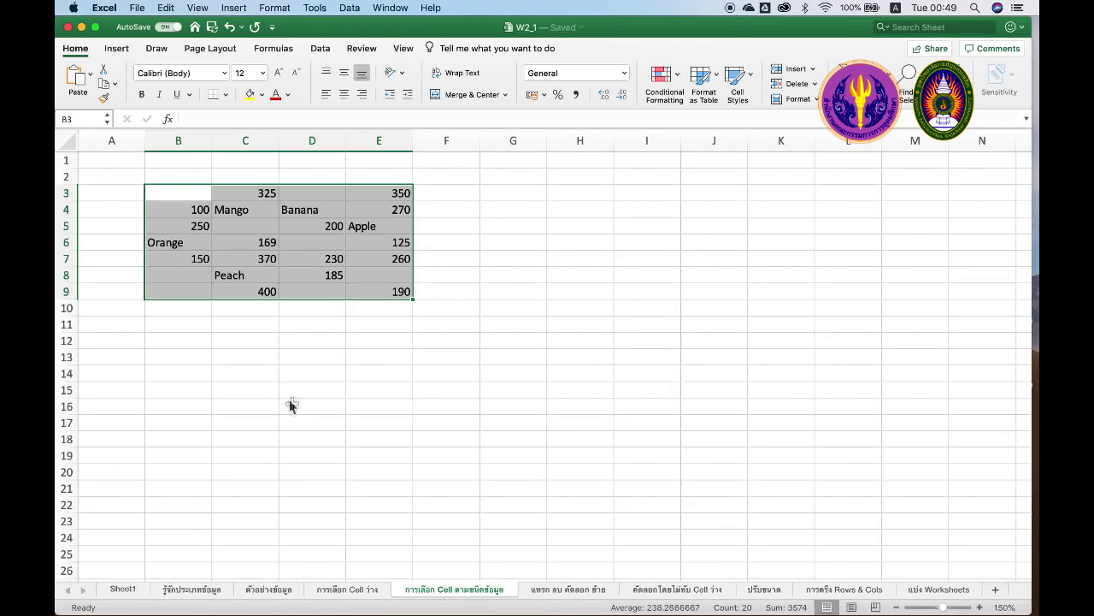
key("ctrl+g")
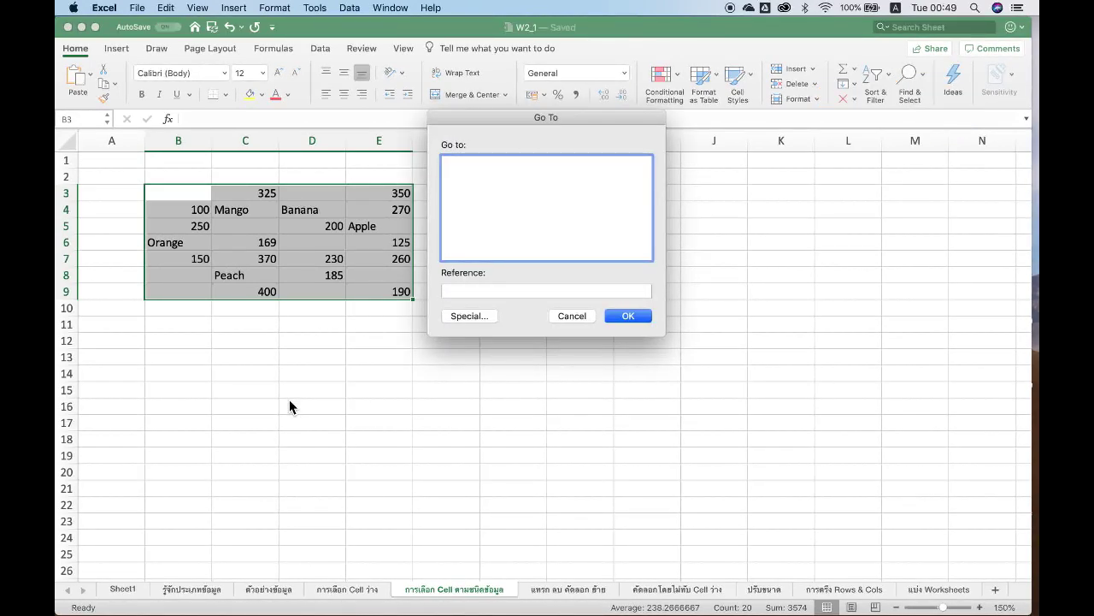
- Select Constants in Go To Special with Text, Logicals and Errors unchecked, keeping only numbers
left_click(471, 317)
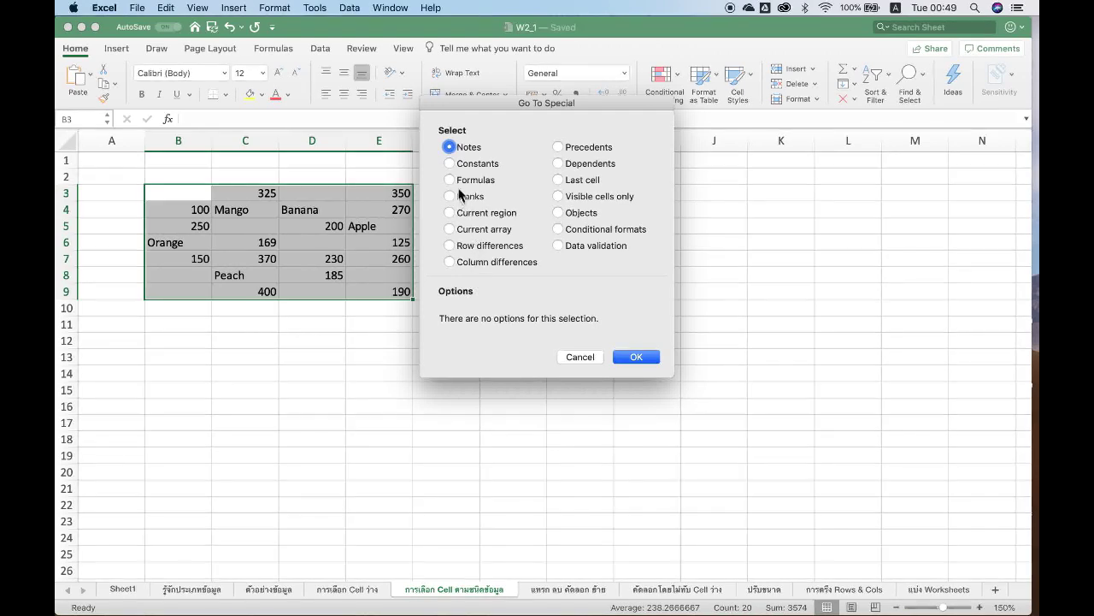
left_click(449, 163)
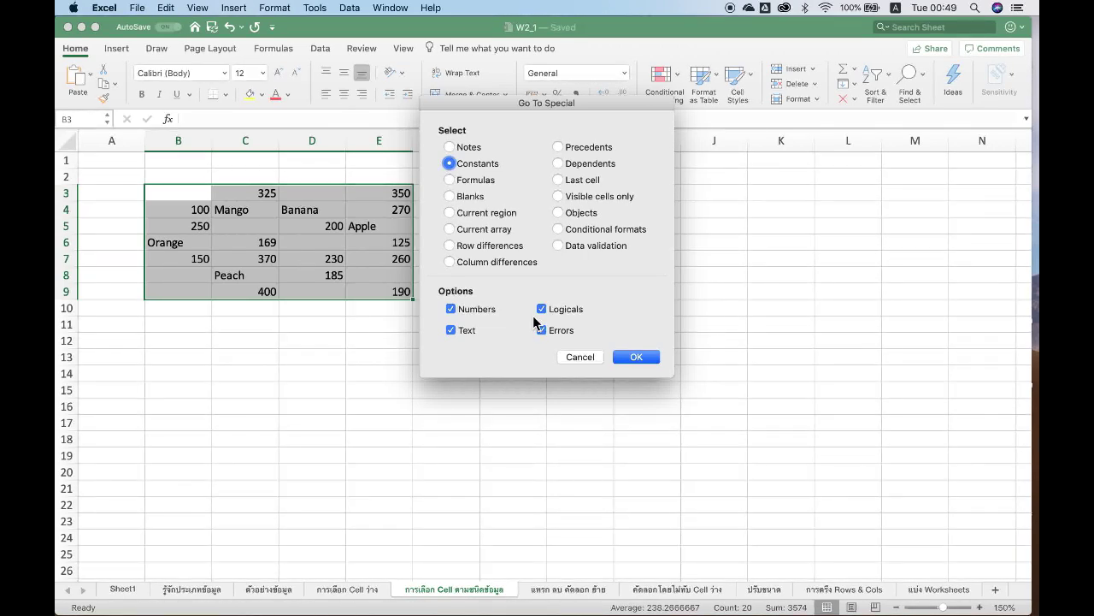
left_click(542, 309)
left_click(541, 330)
left_click(451, 330)
left_click(633, 358)
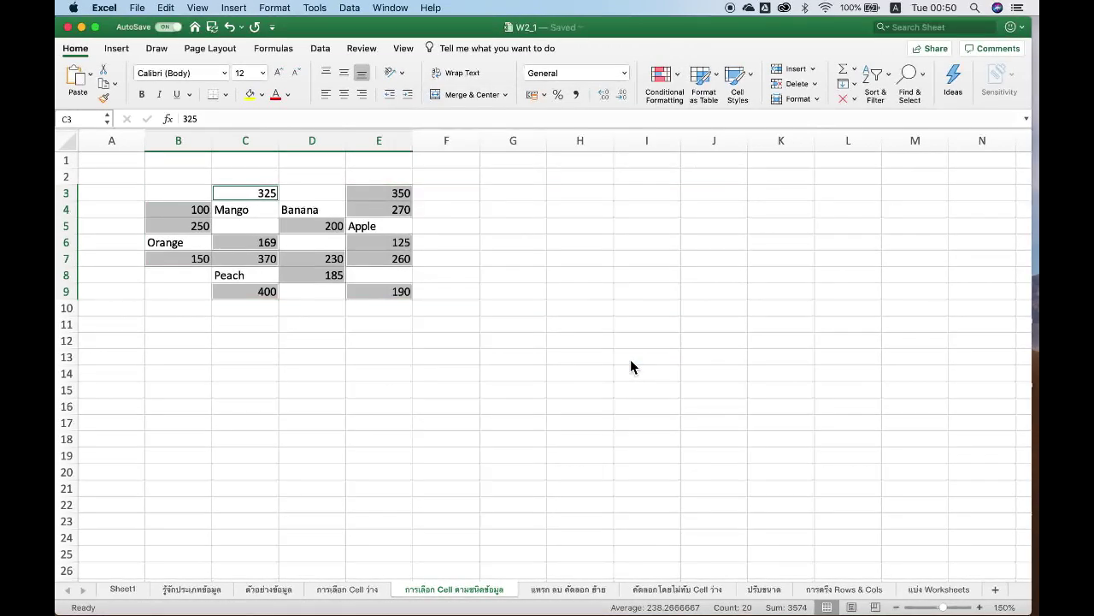